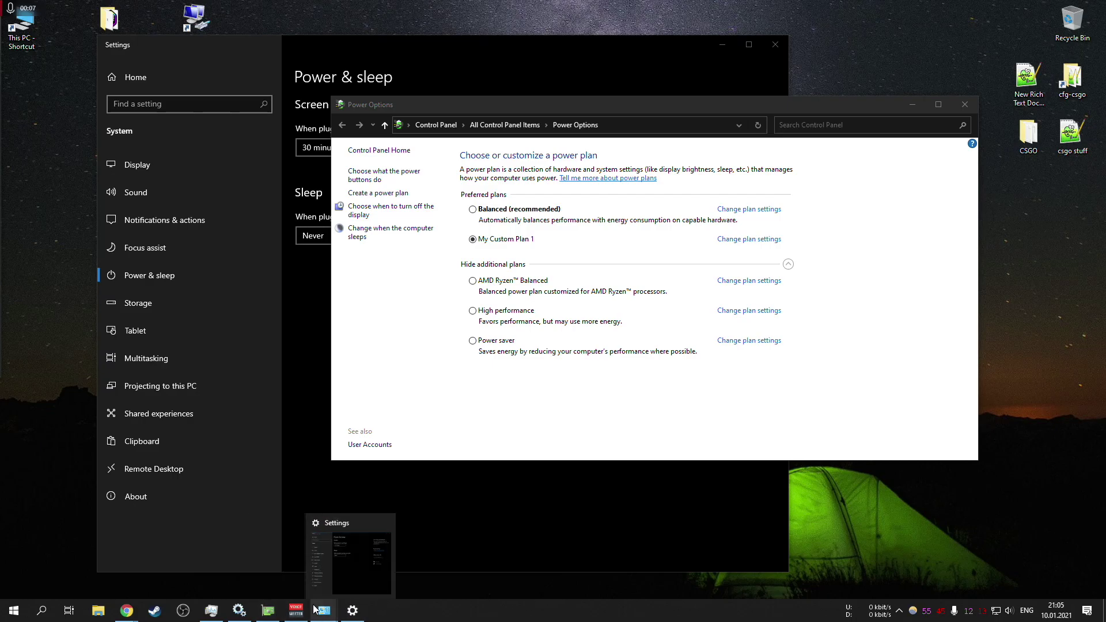
- Bring Task Manager's CPU page (6% at 1.52 GHz) in front of Power Options, with My Custom Plan 1 still active
{"action": "left_click", "coordinate": [211, 611]}
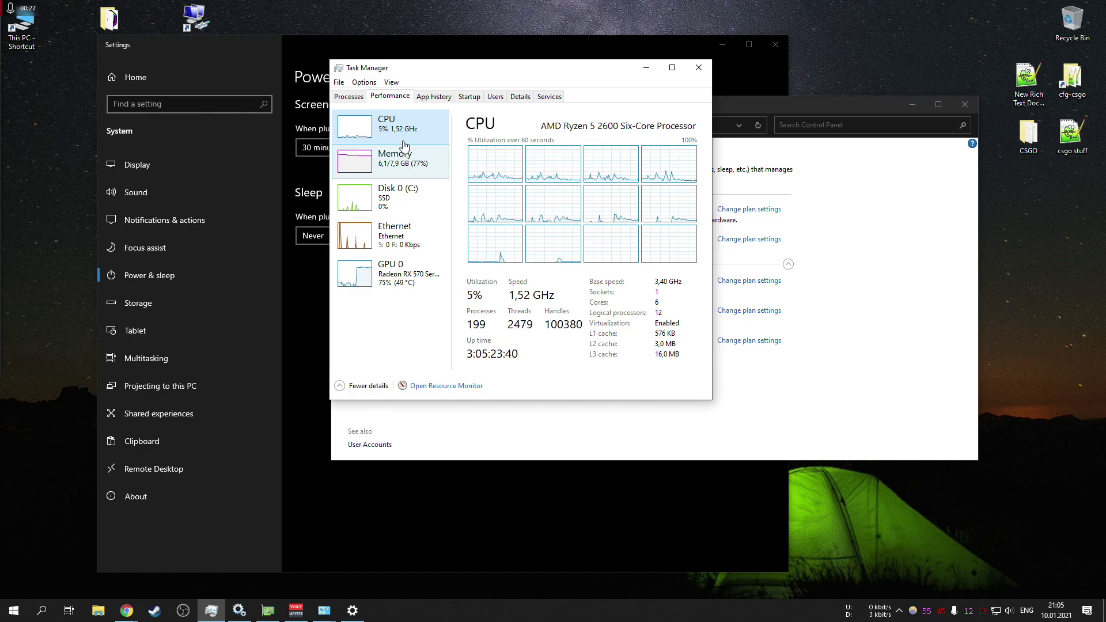
- Check the GPU 0 graphs, go back to the CPU graphs, then switch to the Power & sleep settings
{"action": "left_click", "coordinate": [408, 275]}
{"action": "left_click", "coordinate": [412, 123]}
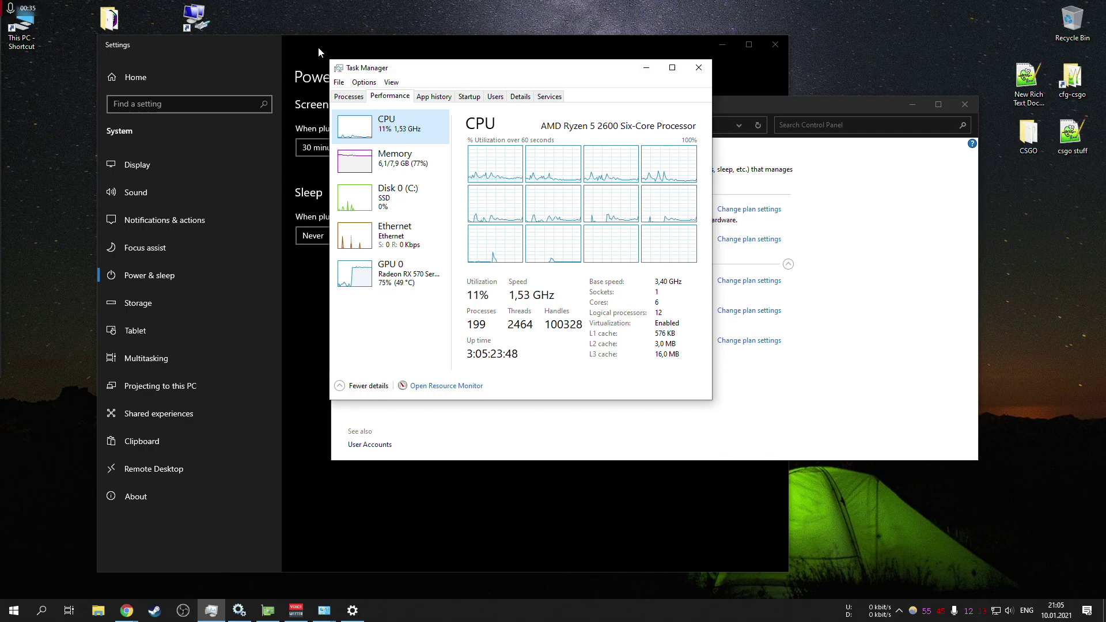
{"action": "left_click", "coordinate": [328, 77]}
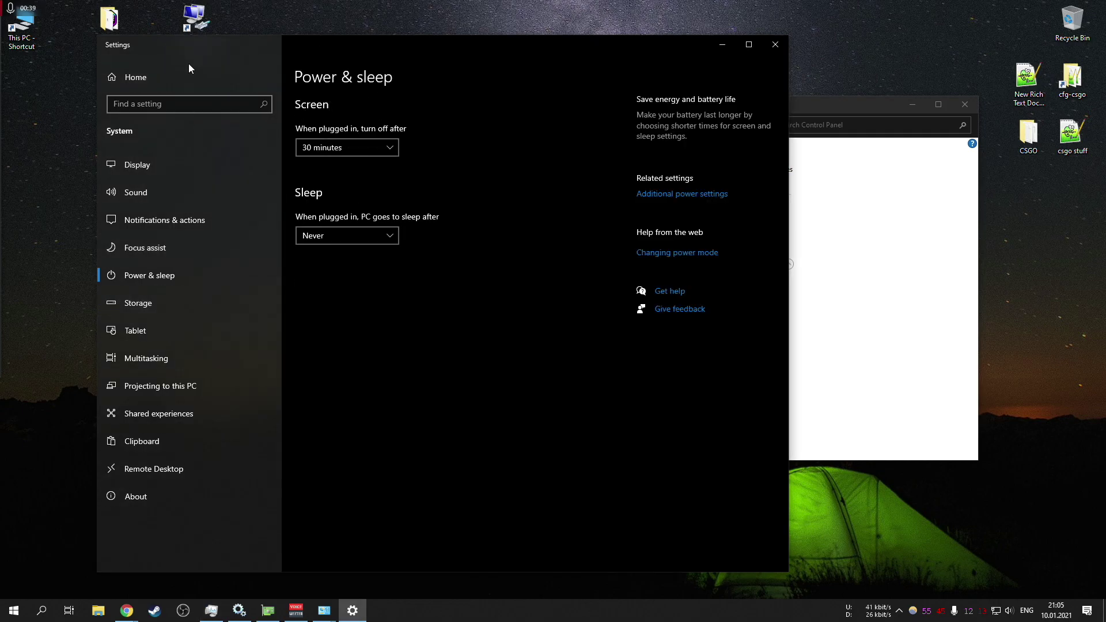
- Select the High performance plan in Additional power settings and confirm the CPU reaches 3.75 GHz
{"action": "left_click", "coordinate": [680, 196]}
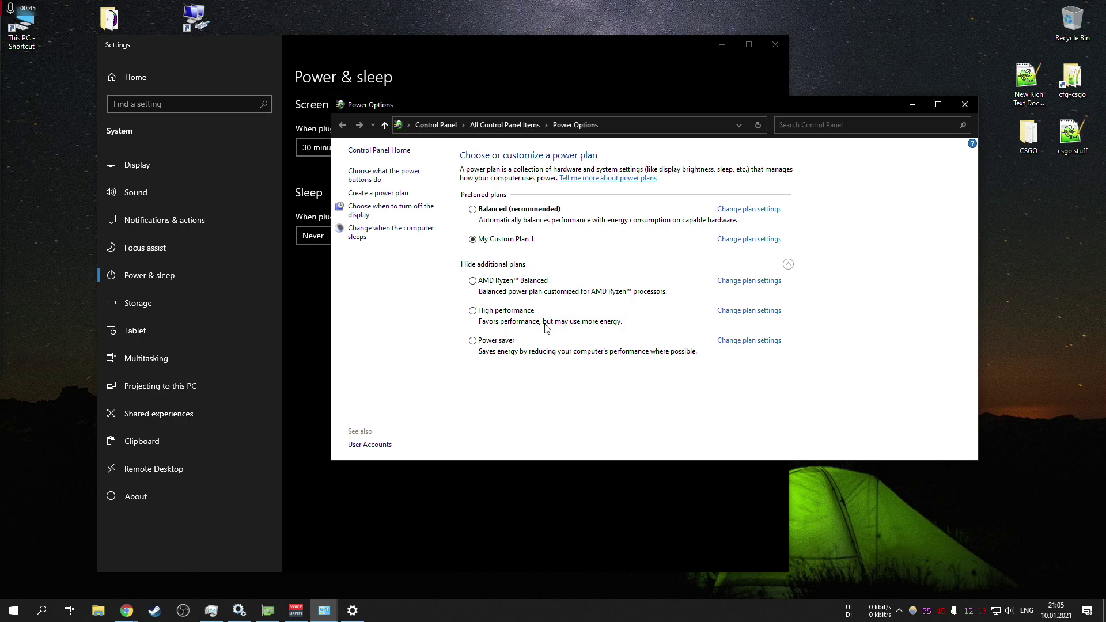
{"action": "left_click", "coordinate": [476, 314]}
{"action": "left_click", "coordinate": [211, 610]}
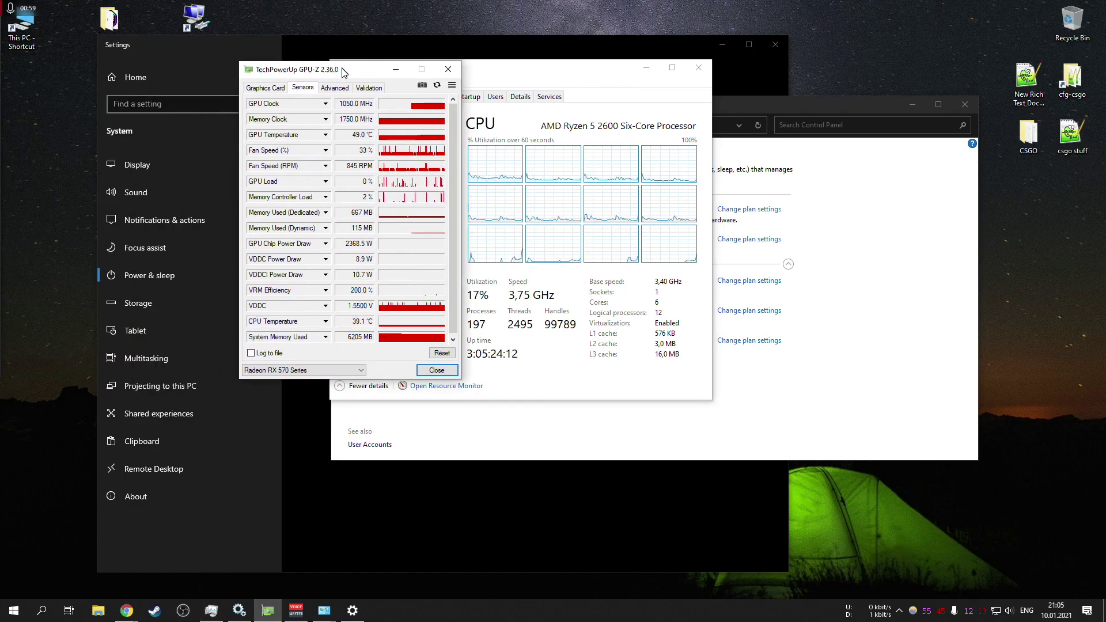
- Move the GPU-Z sensor window to the right, beside Task Manager
{"action": "left_click_drag", "start_coordinate": [345, 70], "coordinate": [843, 78]}
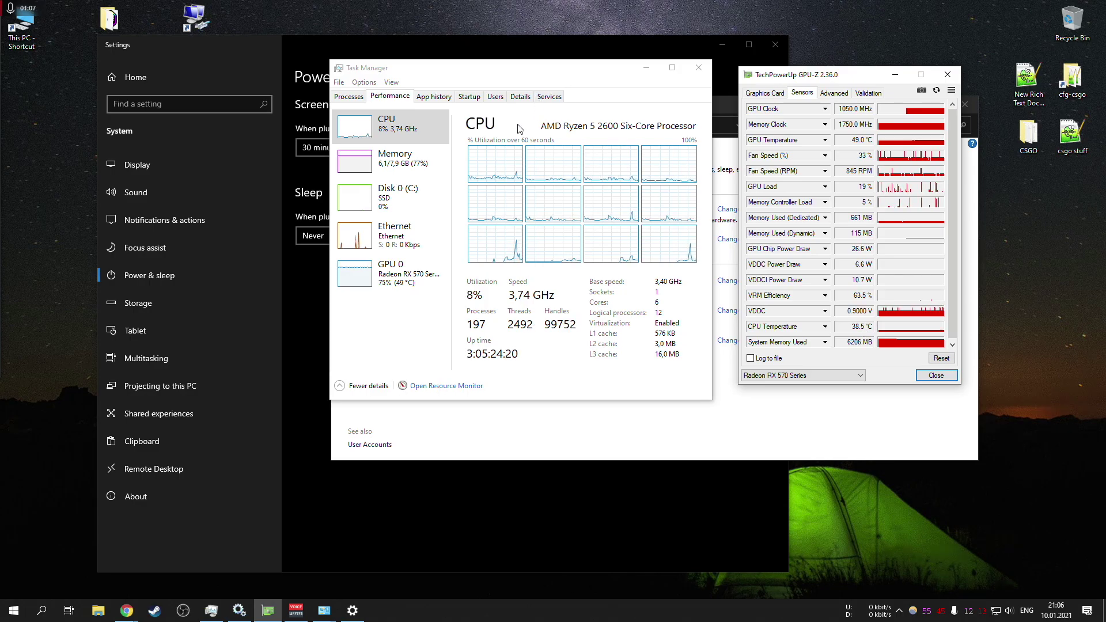
- Minimize the Power & sleep settings window and return to Task Manager, now showing 1.53 GHz
{"action": "left_click", "coordinate": [548, 415]}
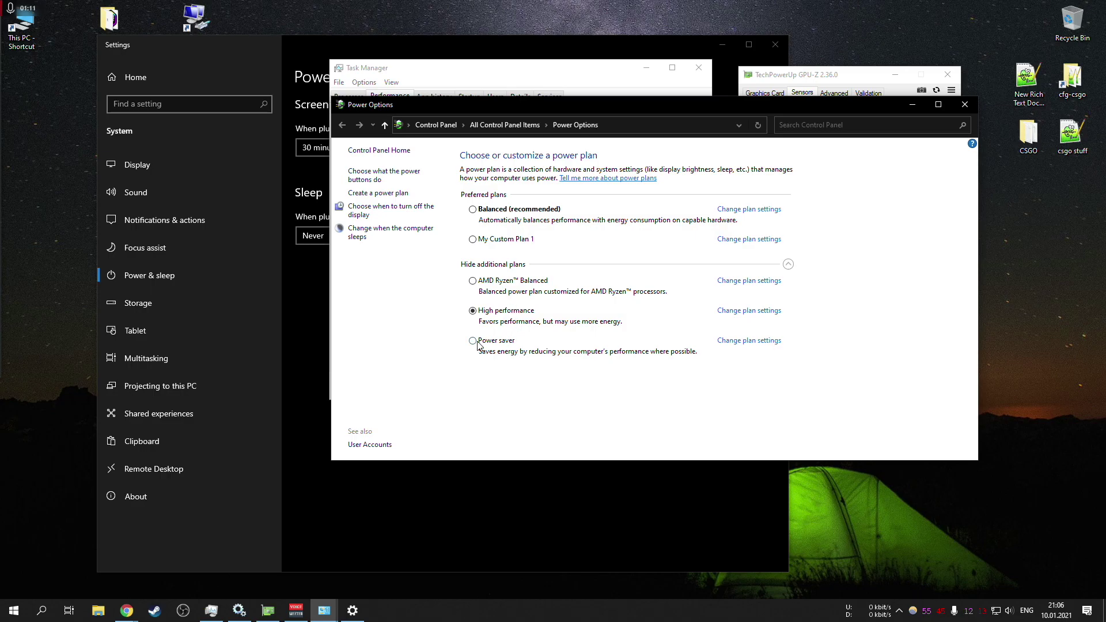
{"action": "left_click", "coordinate": [517, 53]}
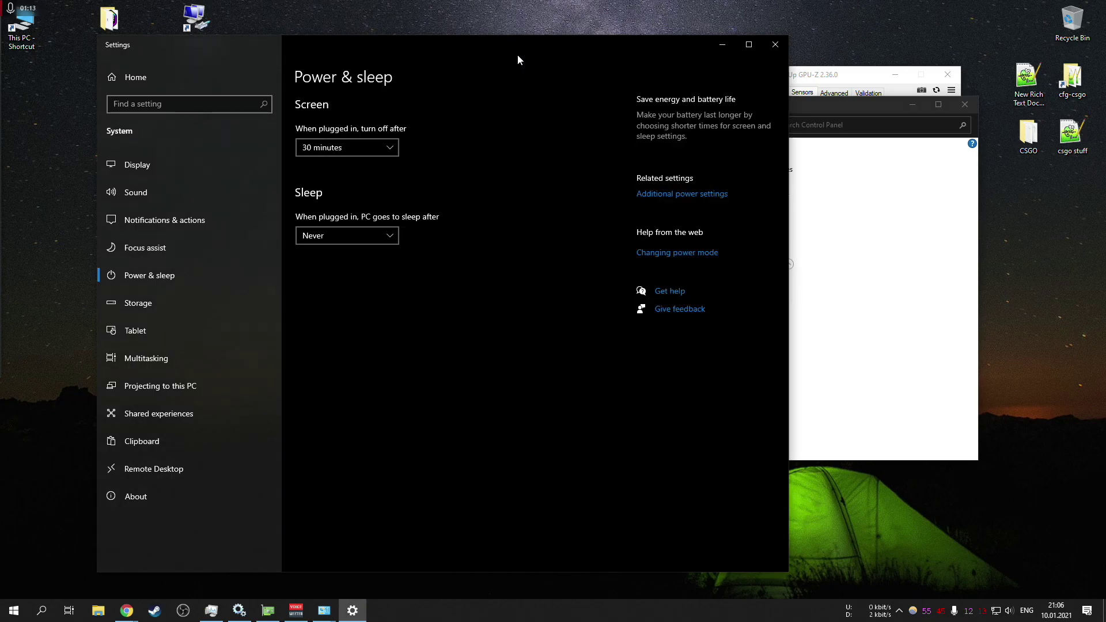
{"action": "left_click", "coordinate": [812, 174]}
{"action": "left_click", "coordinate": [749, 72]}
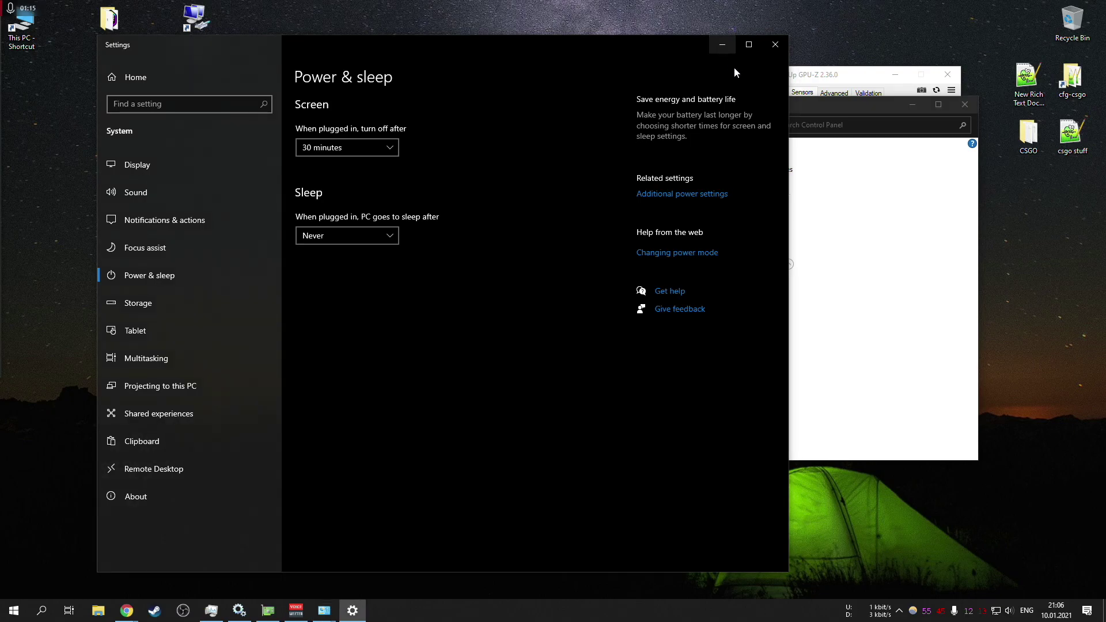
{"action": "left_click", "coordinate": [723, 44]}
- Show the CPU readings, then bring up GPU-Z sensors reading 49 °C GPU and 37.9 °C CPU
{"action": "left_click", "coordinate": [557, 75]}
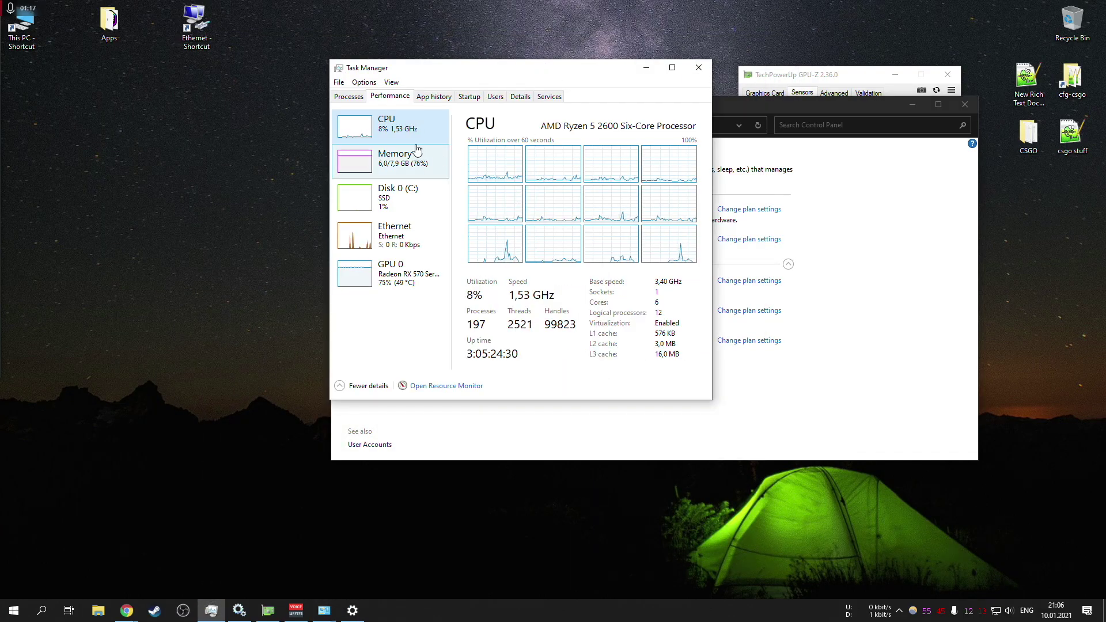
{"action": "left_click", "coordinate": [793, 94]}
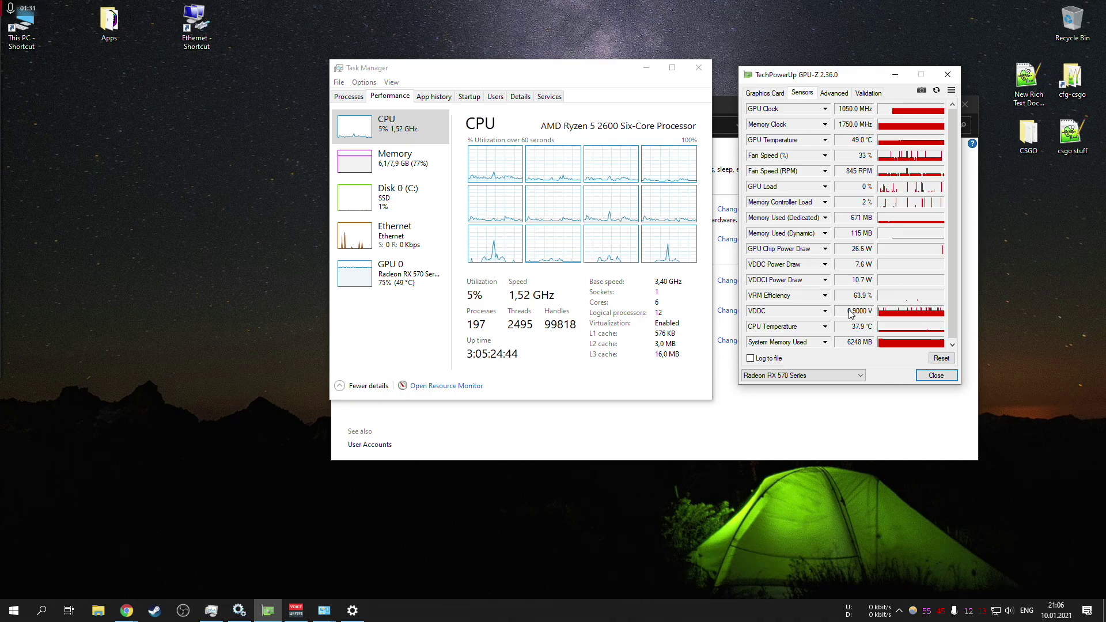
- Move Power Options down-left and Task Manager up-left so both windows stay visible
{"action": "left_click", "coordinate": [720, 418]}
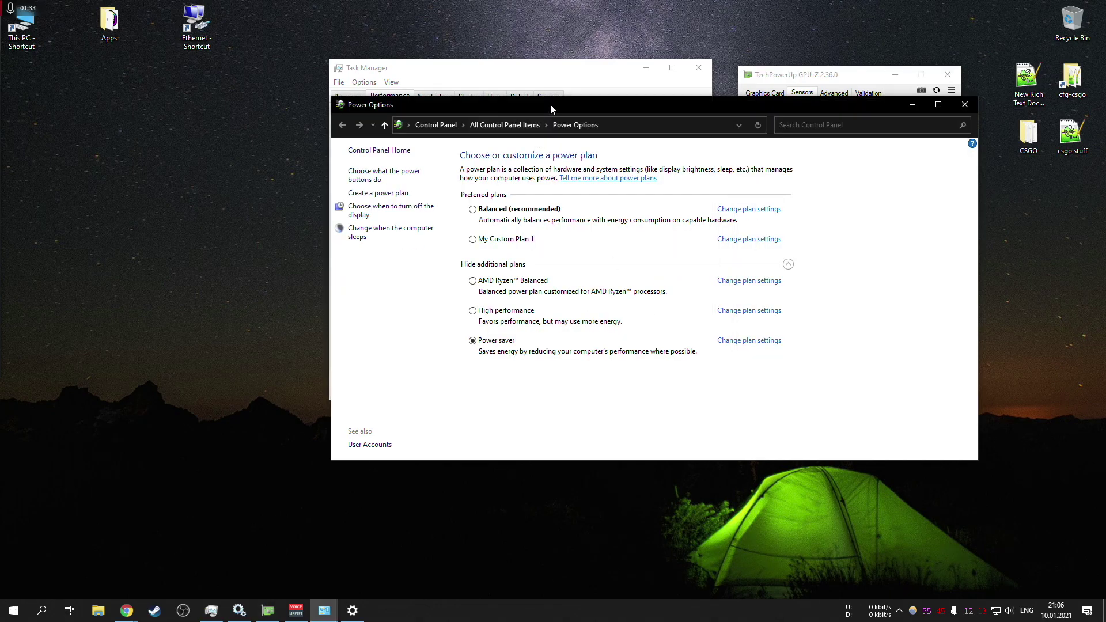
{"action": "left_click_drag", "start_coordinate": [551, 105], "coordinate": [479, 203]}
{"action": "left_click_drag", "start_coordinate": [493, 73], "coordinate": [481, 68]}
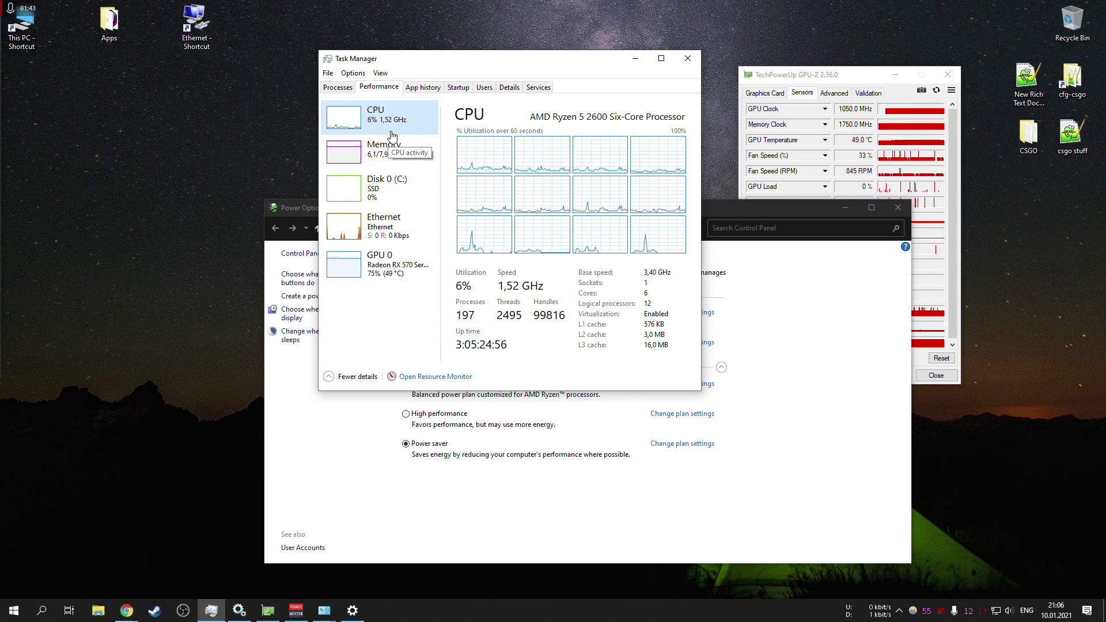
- Check the CPU speed, then select AMD Ryzen Balanced as the active power plan
{"action": "left_click", "coordinate": [568, 493]}
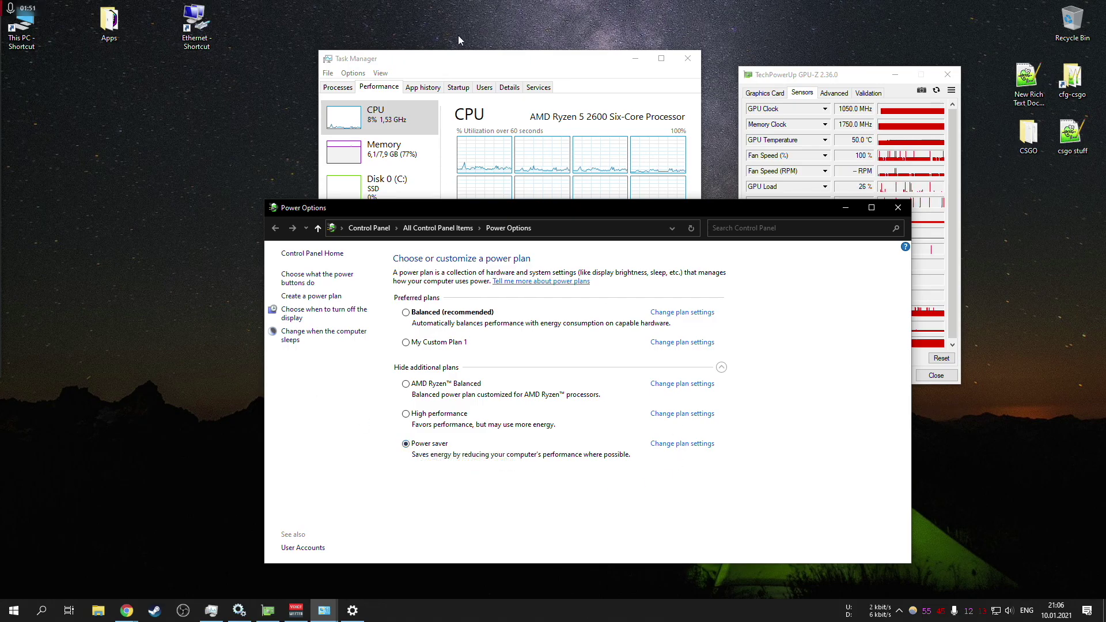
{"action": "left_click", "coordinate": [593, 62]}
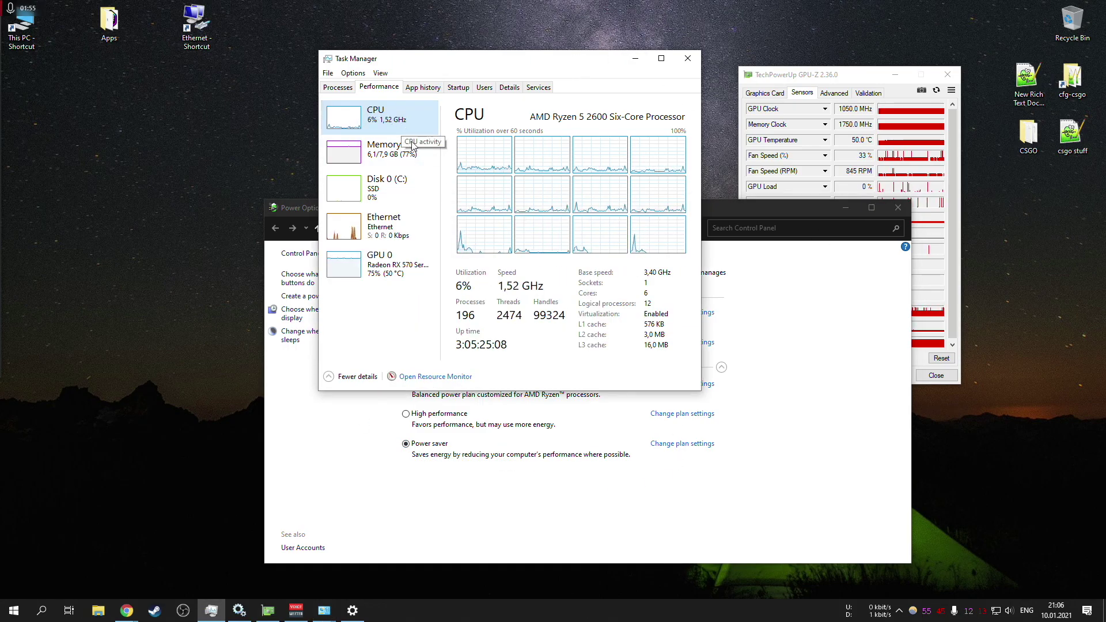
{"action": "left_click", "coordinate": [558, 512]}
{"action": "left_click", "coordinate": [447, 383]}
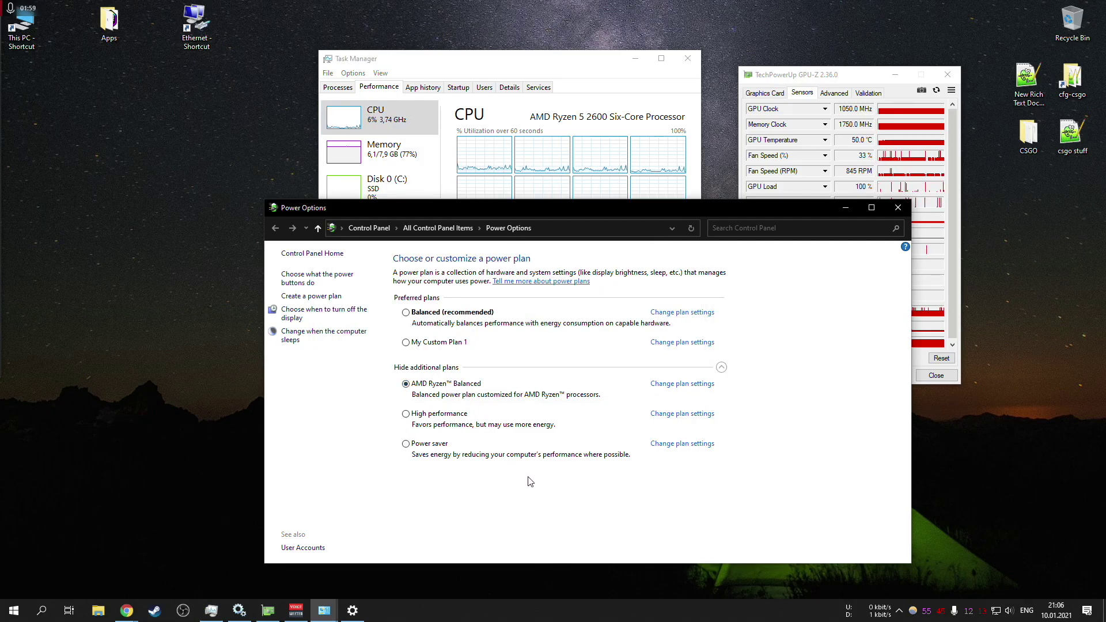
- Cycle through Power saver, My Custom Plan 1, Balanced and AMD Ryzen Balanced, ending on High performance
{"action": "left_click", "coordinate": [440, 448]}
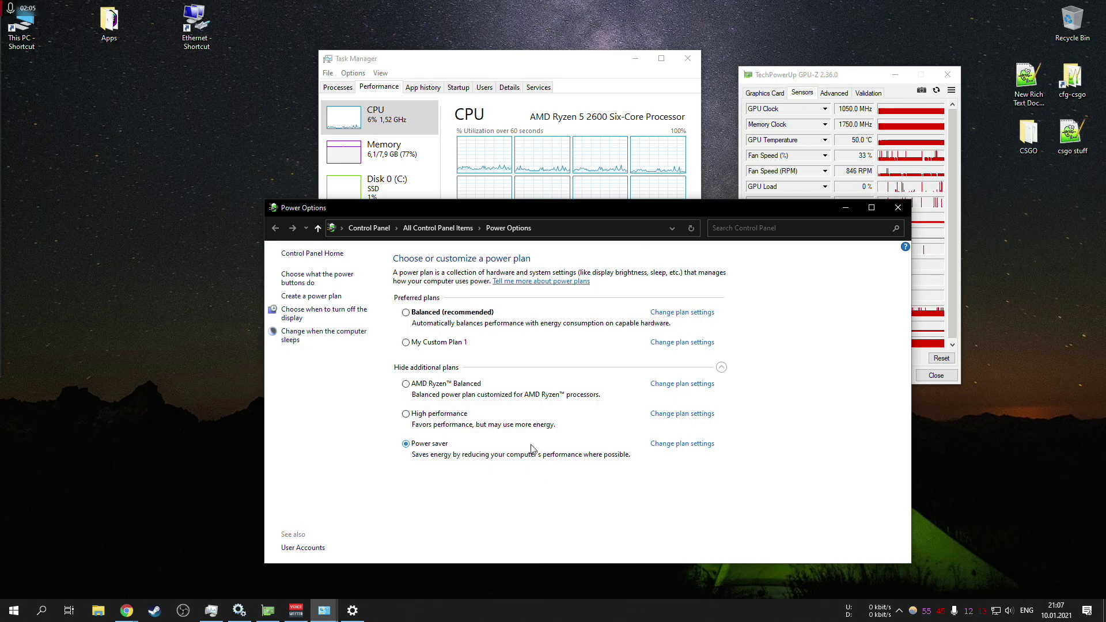
{"action": "left_click", "coordinate": [454, 345]}
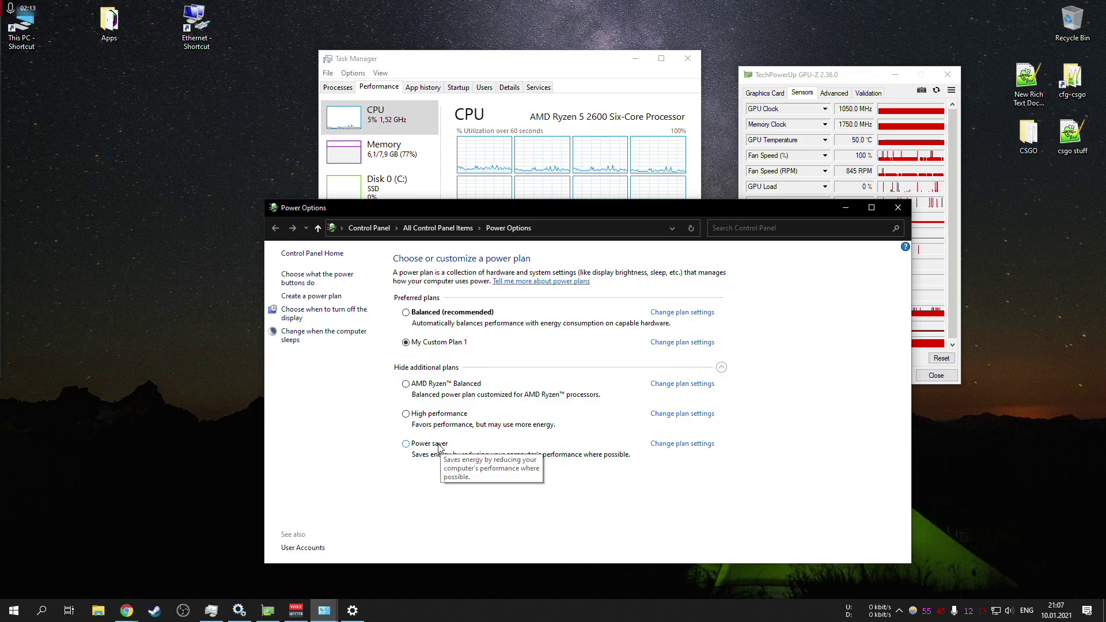
{"action": "left_click", "coordinate": [452, 313]}
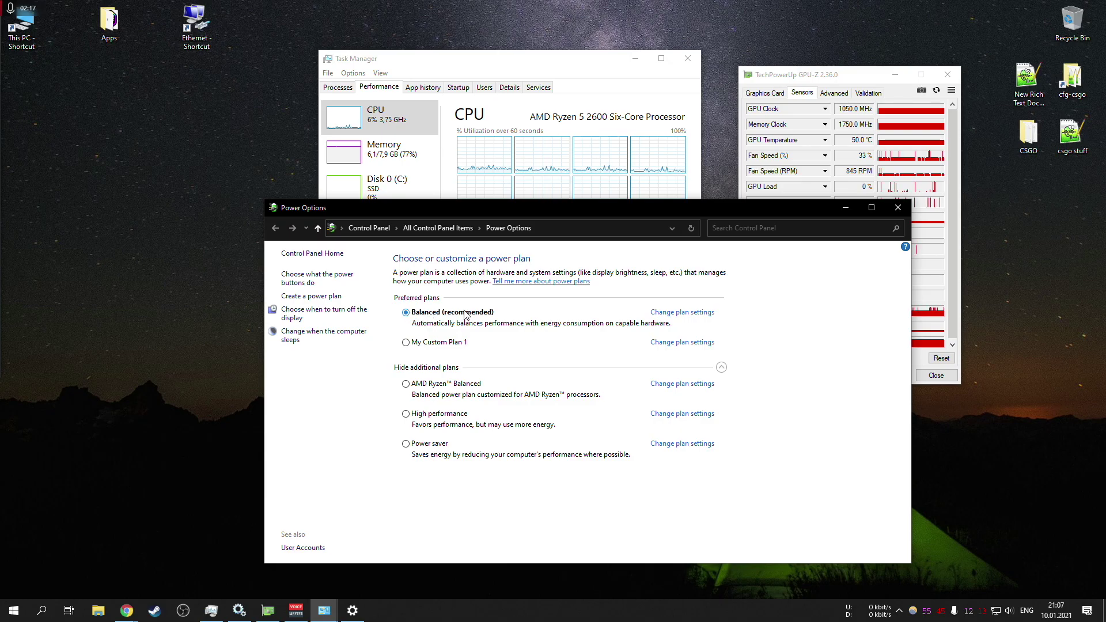
{"action": "left_click", "coordinate": [456, 384]}
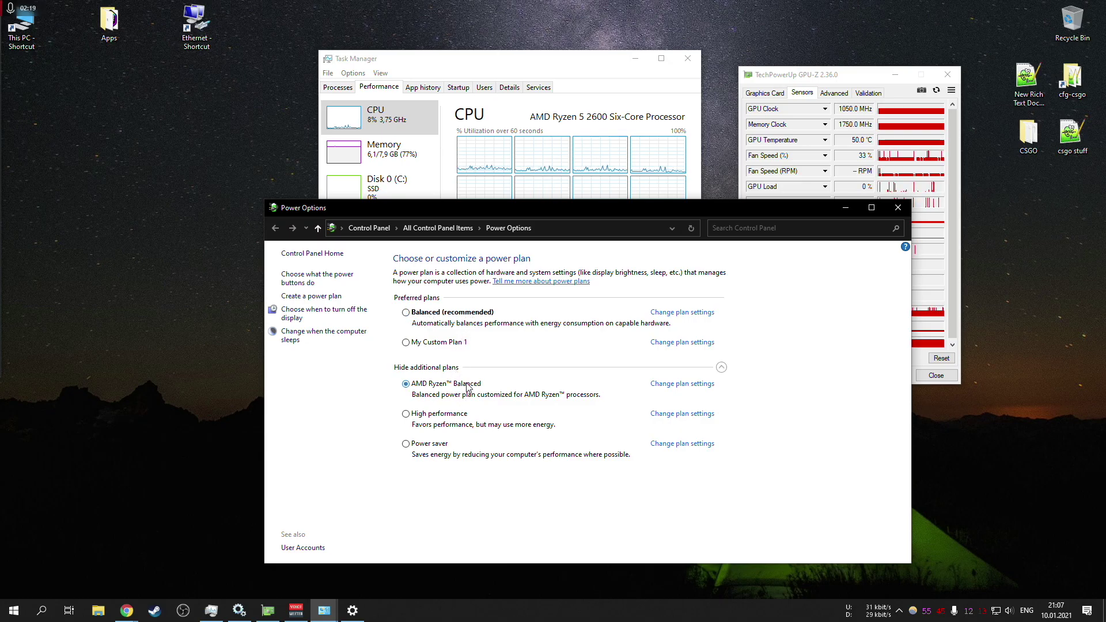
{"action": "left_click", "coordinate": [444, 415]}
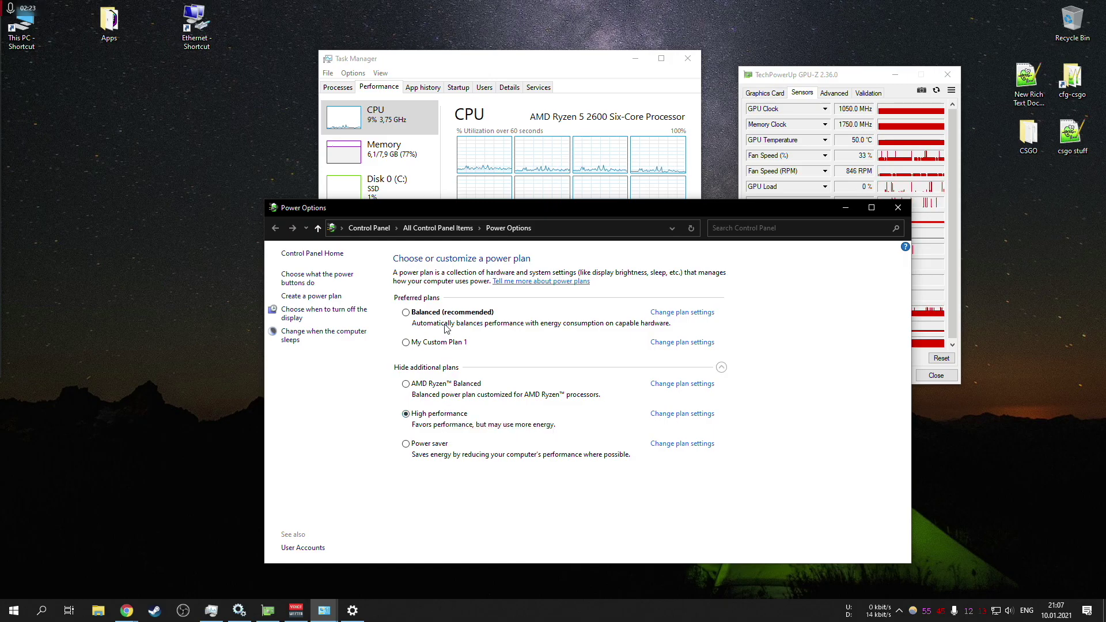
{"action": "left_click", "coordinate": [419, 127]}
{"action": "left_click", "coordinate": [419, 126]}
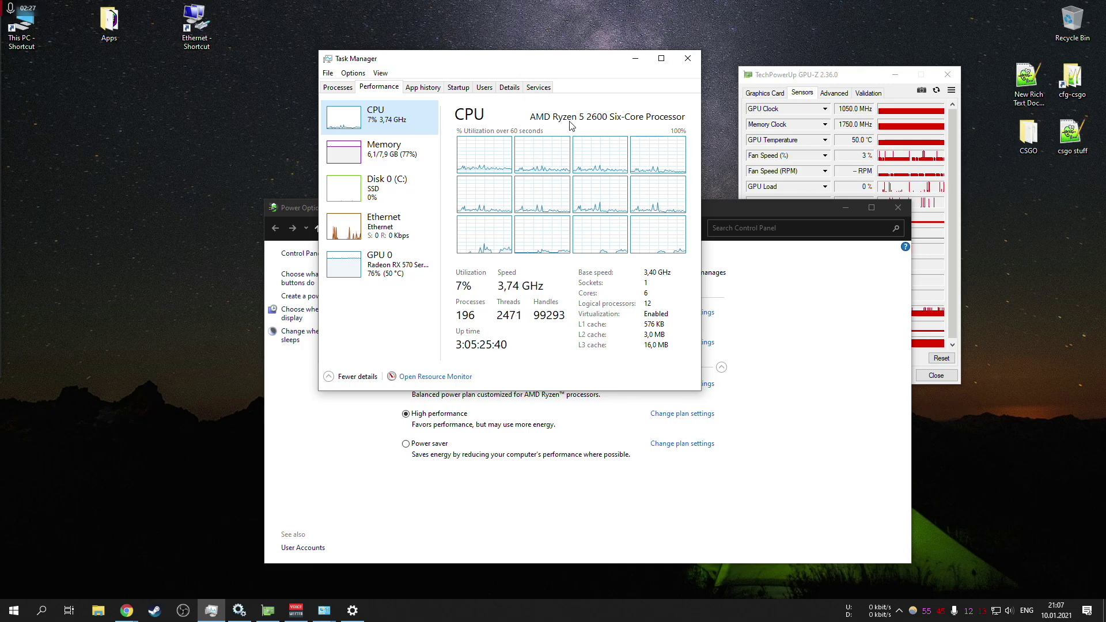
- Select the Power saver plan and confirm the CPU speed drops to 1.52 GHz
{"action": "left_click", "coordinate": [525, 491]}
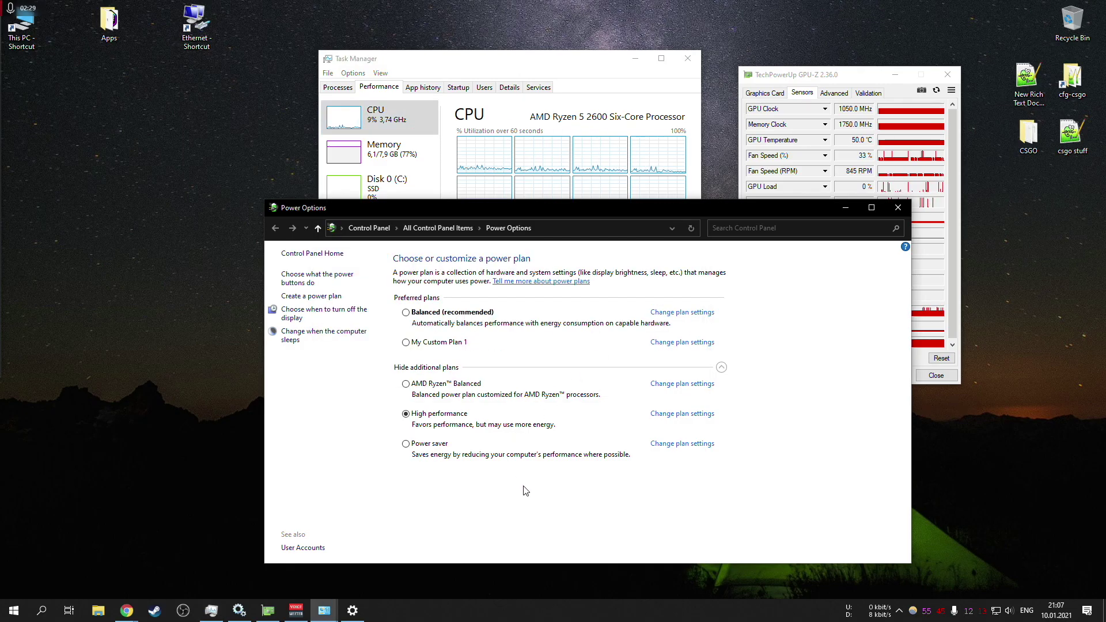
{"action": "left_click", "coordinate": [550, 105]}
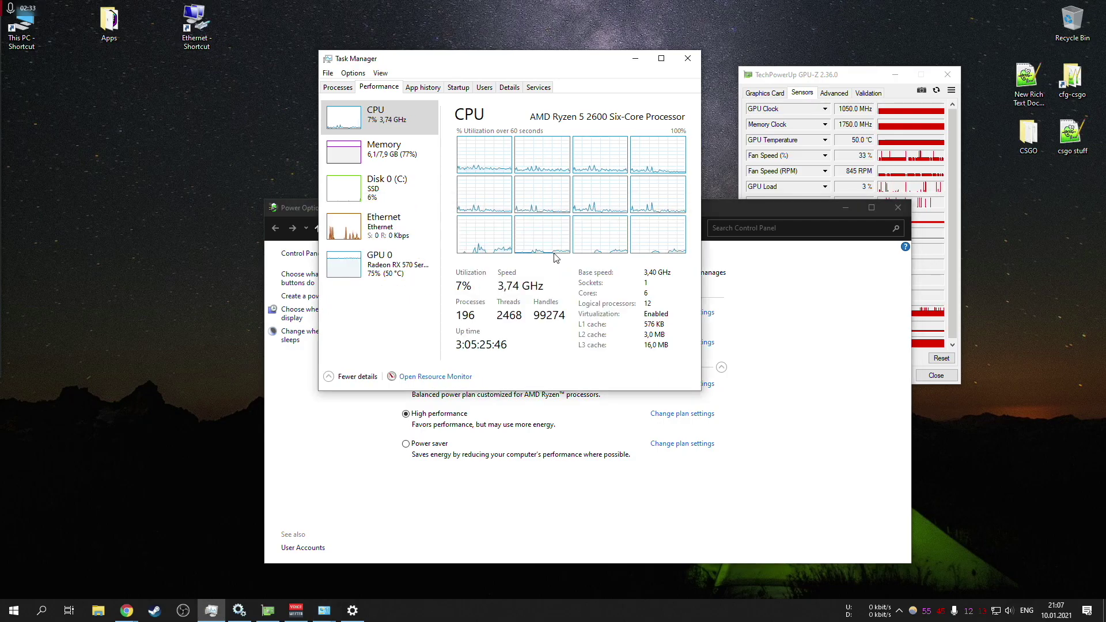
{"action": "left_click", "coordinate": [439, 448]}
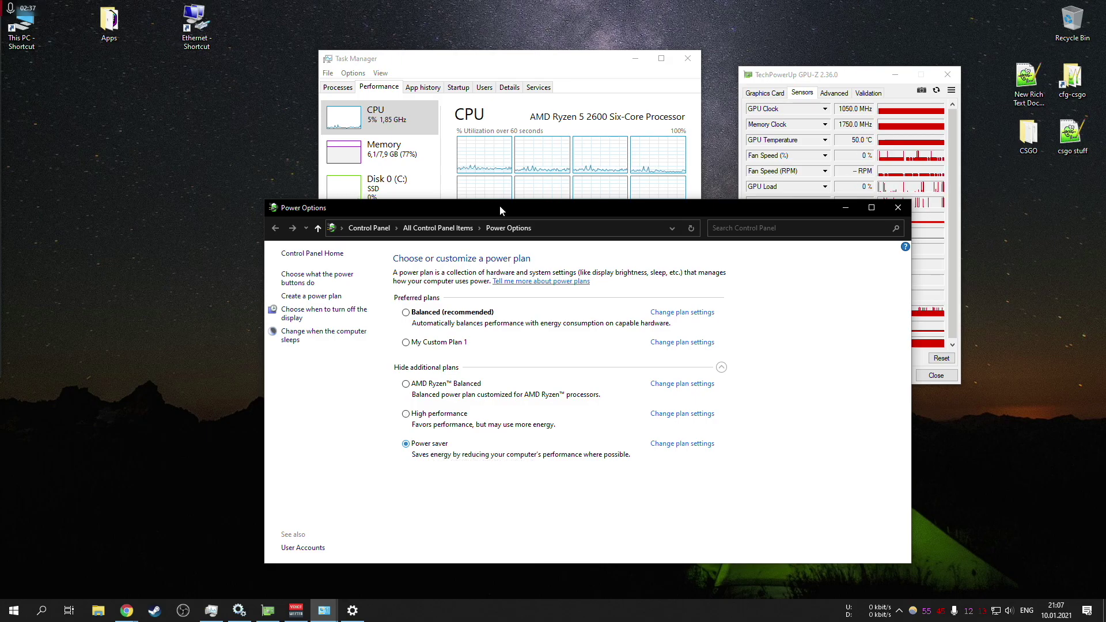
{"action": "left_click", "coordinate": [555, 71]}
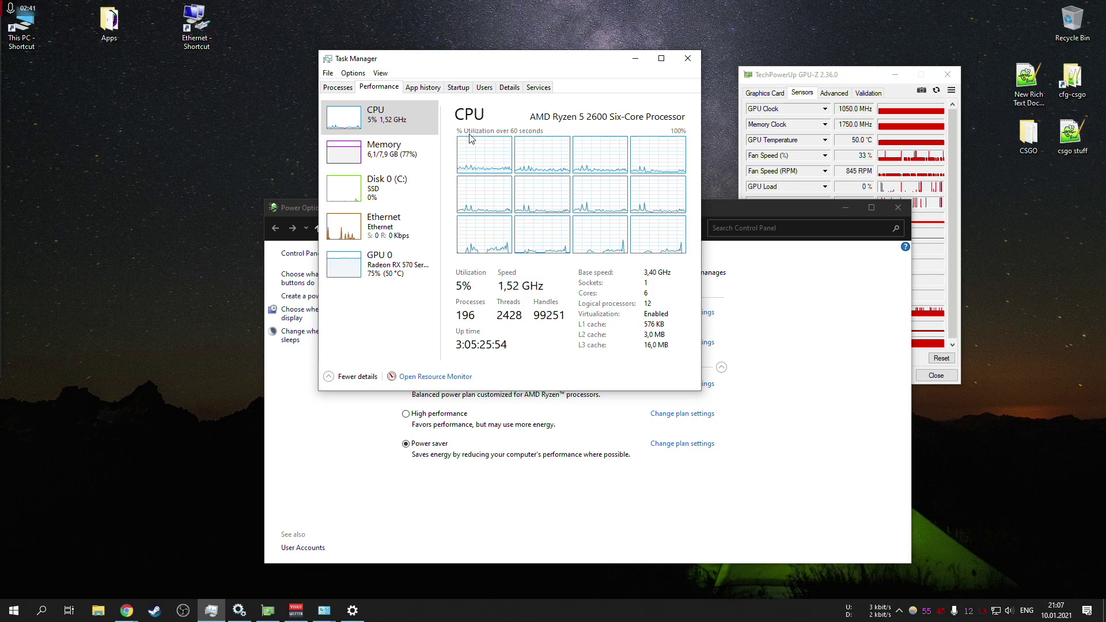
- Start AMD Ryzen Master from its shortcut in the desktop Apps folder, then close the folder
{"action": "right_click", "coordinate": [271, 144]}
{"action": "left_click", "coordinate": [191, 140]}
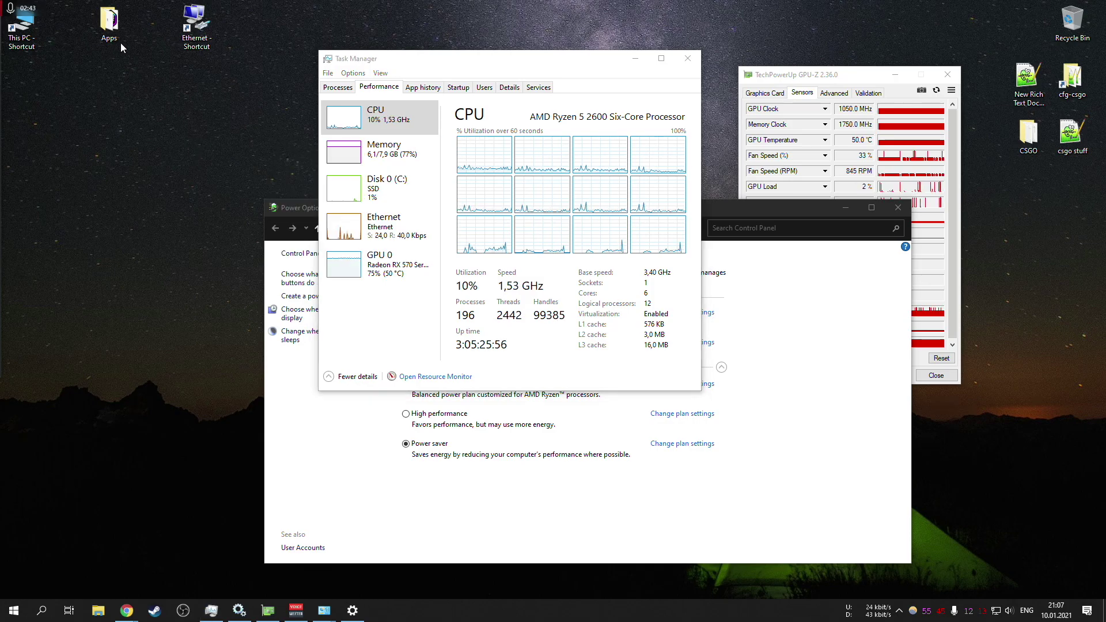
{"action": "double_click", "coordinate": [106, 32]}
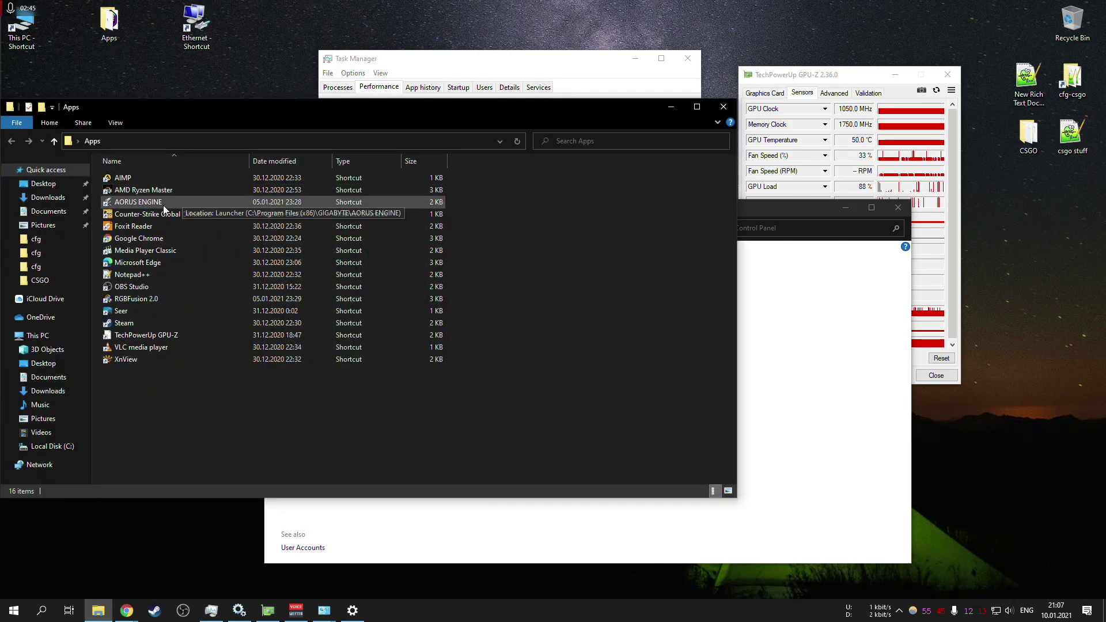
{"action": "left_click", "coordinate": [158, 192]}
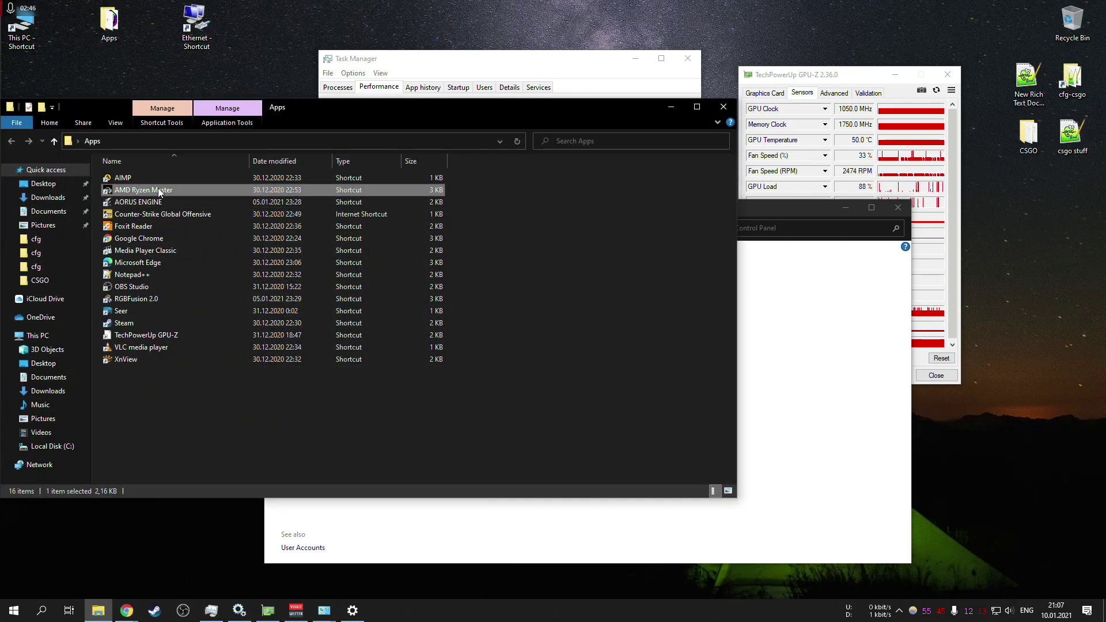
{"action": "left_click", "coordinate": [672, 109]}
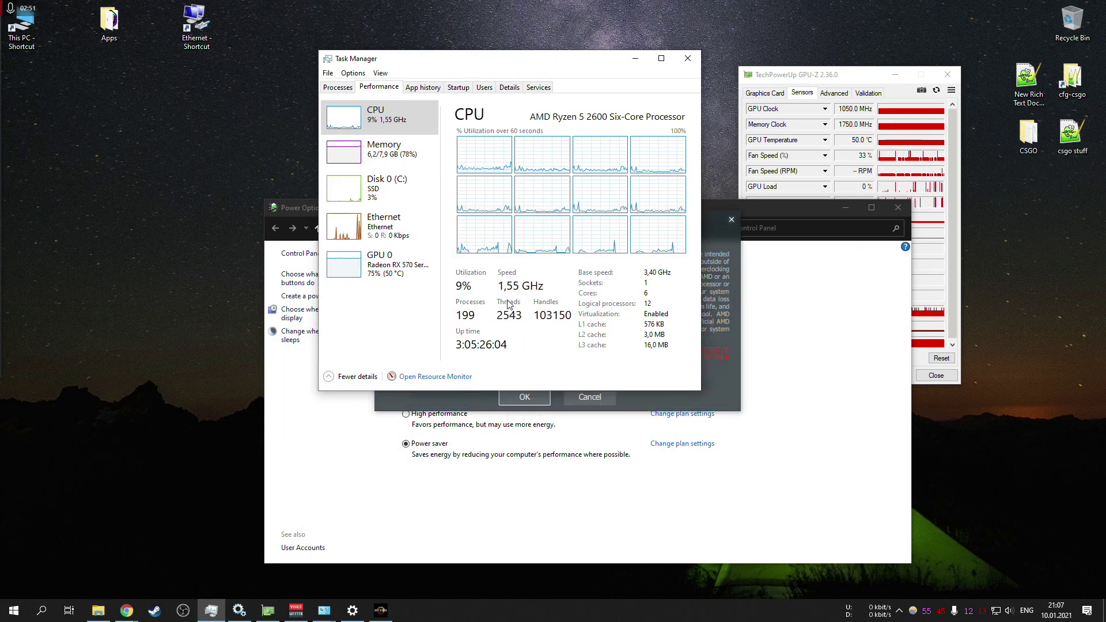
- Accept the Ryzen Master warning, open Profile 1, and leave Control Mode on Auto after trying Manual
{"action": "left_click", "coordinate": [648, 402]}
{"action": "left_click", "coordinate": [524, 397]}
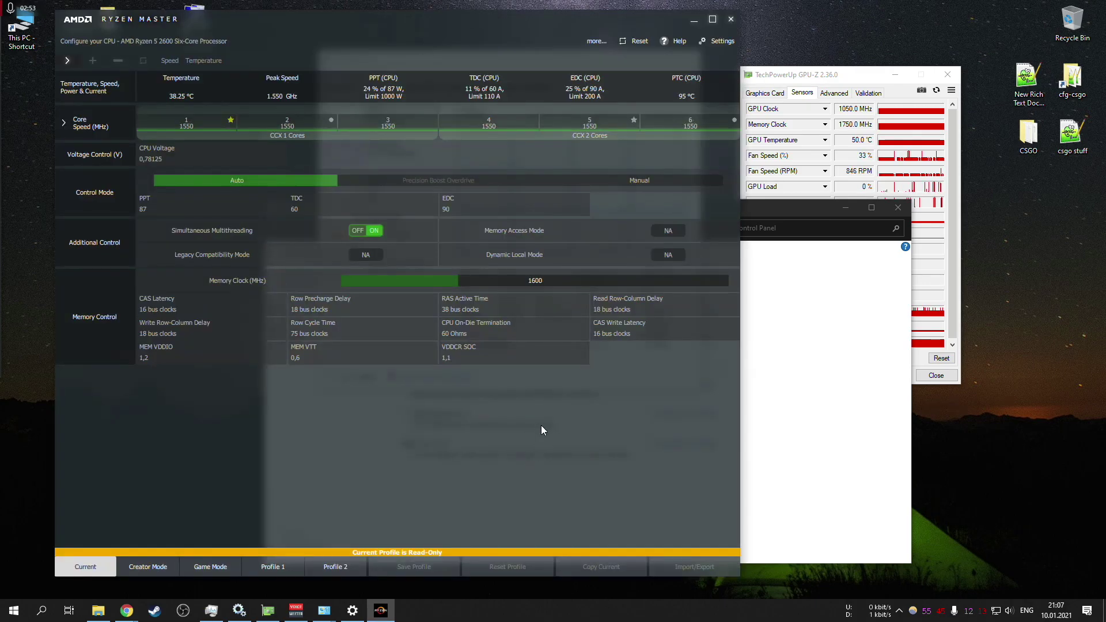
{"action": "left_click", "coordinate": [273, 567]}
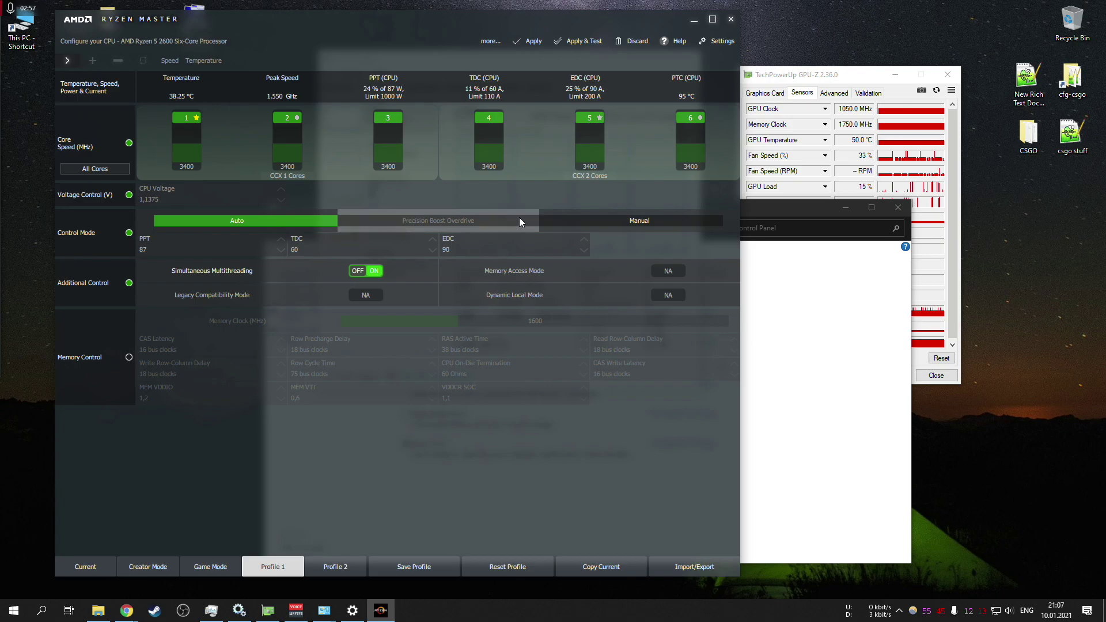
{"action": "left_click", "coordinate": [592, 223]}
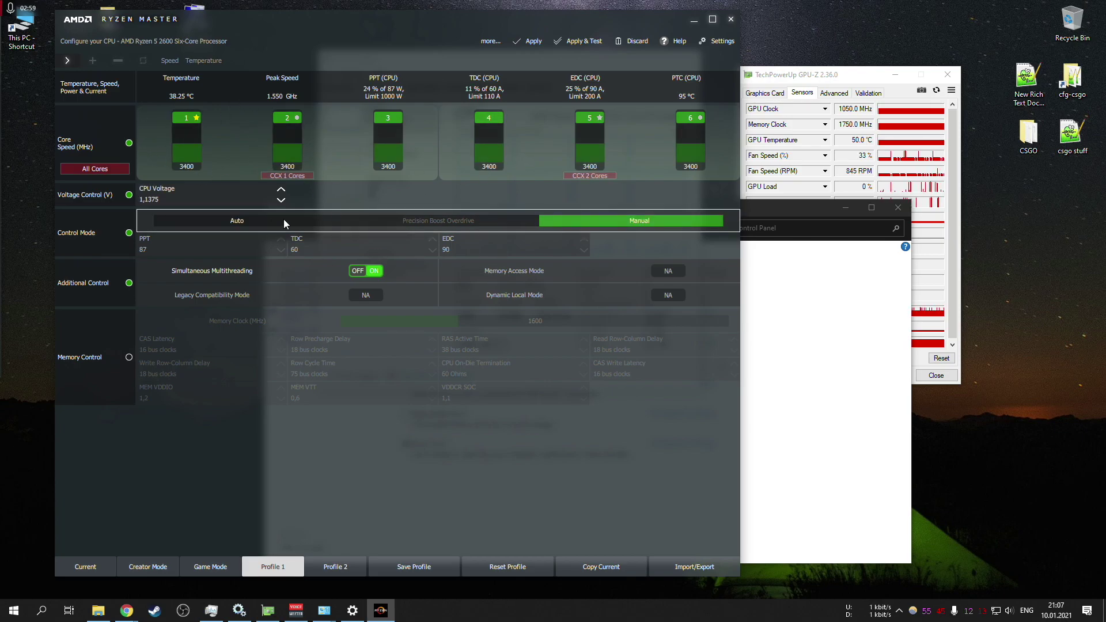
{"action": "left_click", "coordinate": [265, 221]}
- Close Ryzen Master, switch the power plan to High performance, then back to Power saver
{"action": "left_click", "coordinate": [730, 19]}
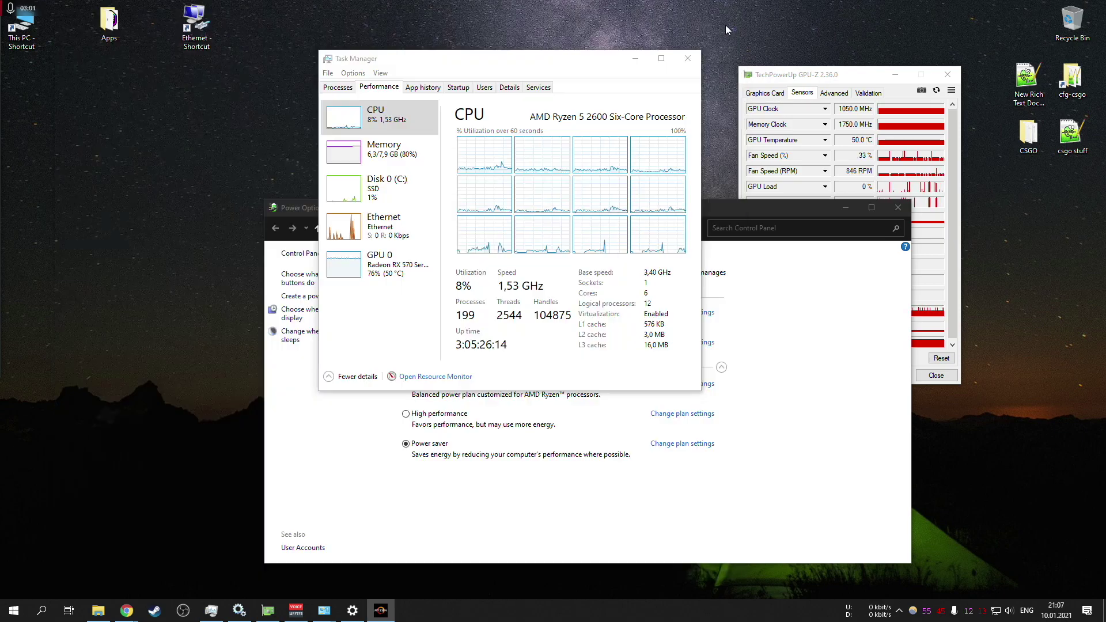
{"action": "left_click", "coordinate": [594, 477]}
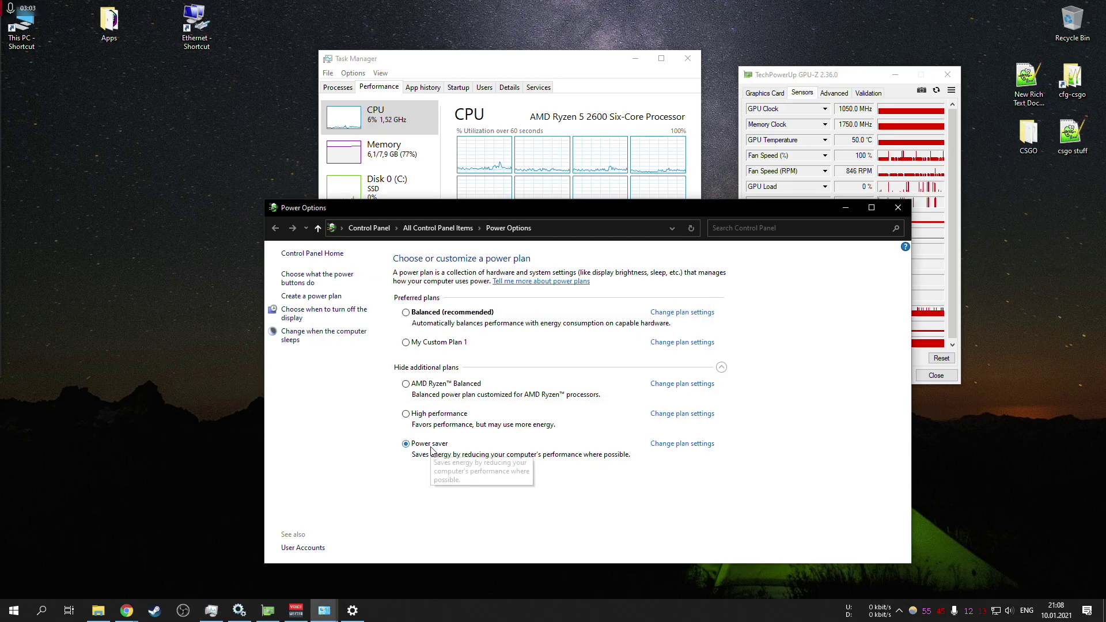
{"action": "left_click", "coordinate": [406, 123]}
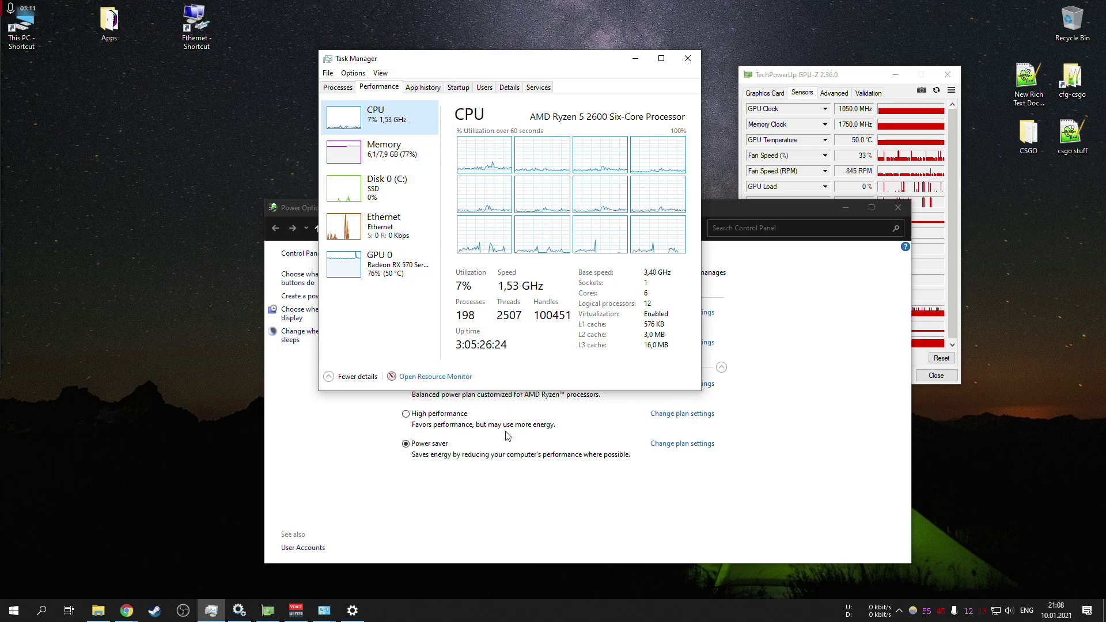
{"action": "left_click", "coordinate": [446, 414]}
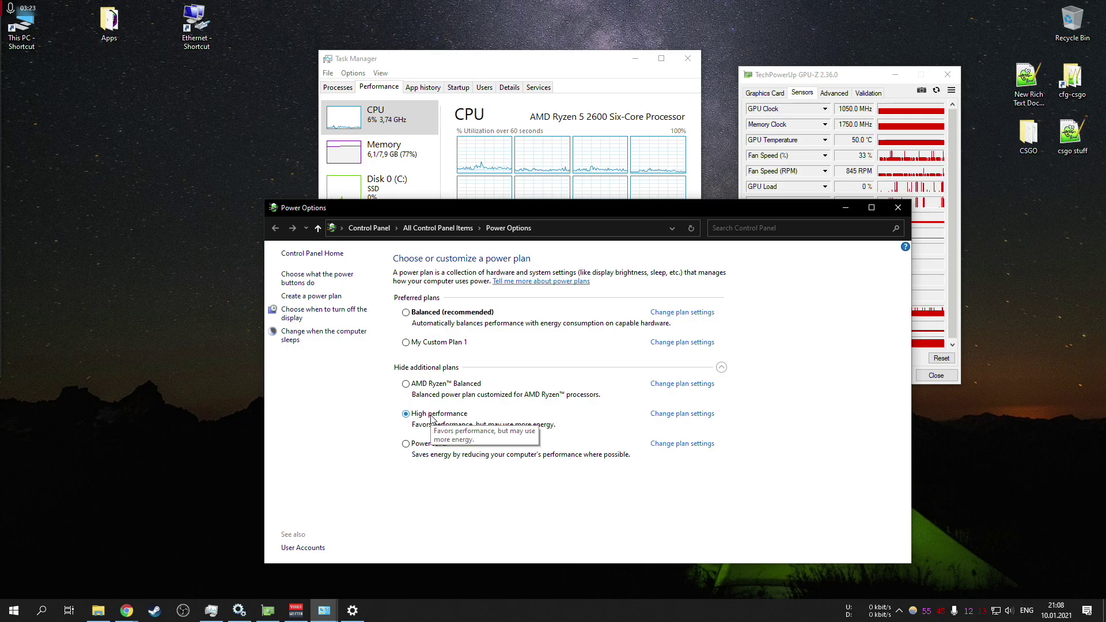
{"action": "left_click", "coordinate": [441, 446]}
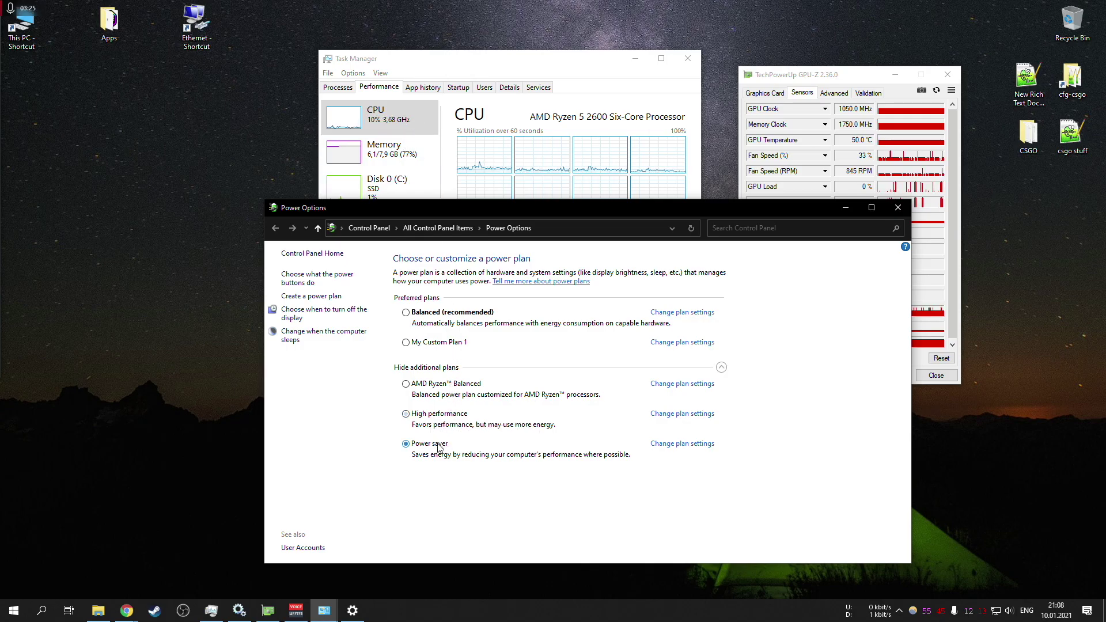
- Bring Task Manager forward to see the CPU speed drop to 1.53 GHz
{"action": "left_click", "coordinate": [579, 71]}
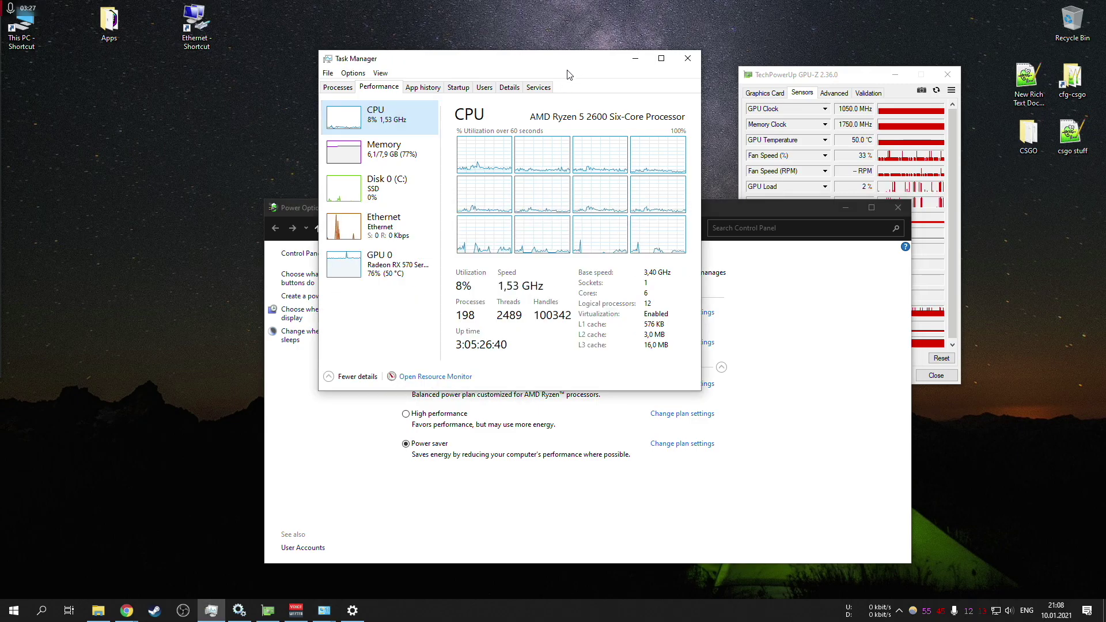